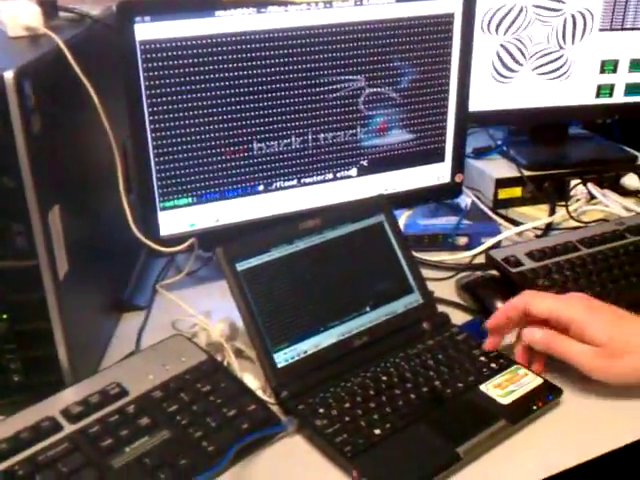
# Launch ./flood_router26 eth0 to flood the network with IPv6 router advertisements.
pyautogui.press('Return')
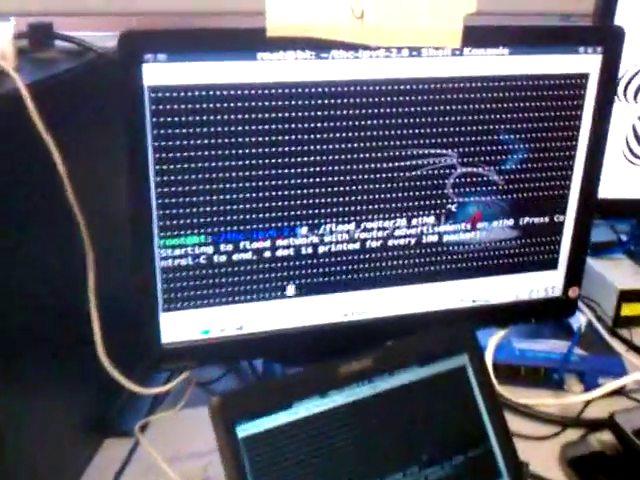